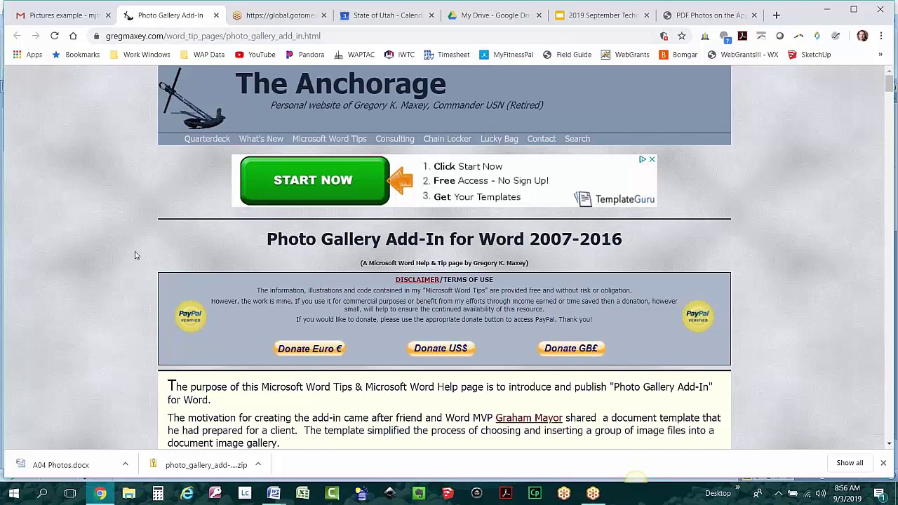
- Locate the Photo Gallery Add-In download link on the web page and show the downloaded photo_gallery_add-in zip in its folder
left_click(880, 36)
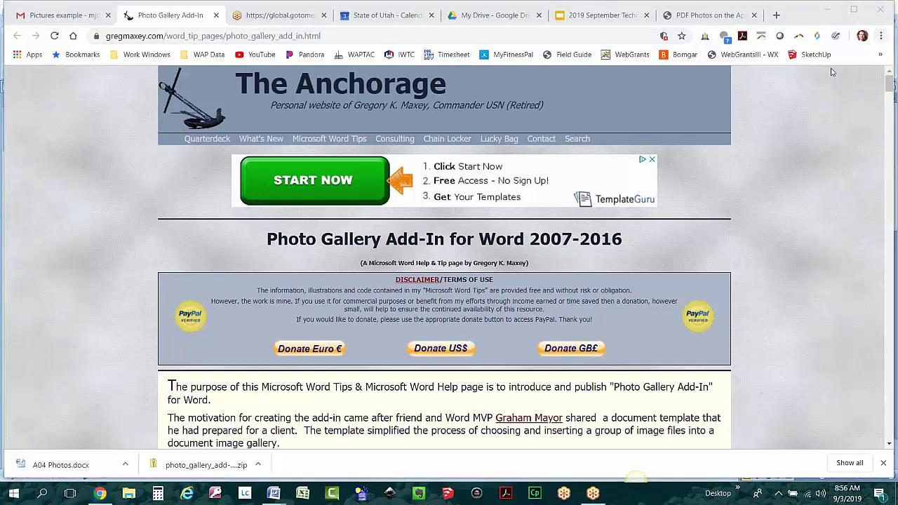
left_click(889, 85)
left_click_drag(889, 86, 888, 89)
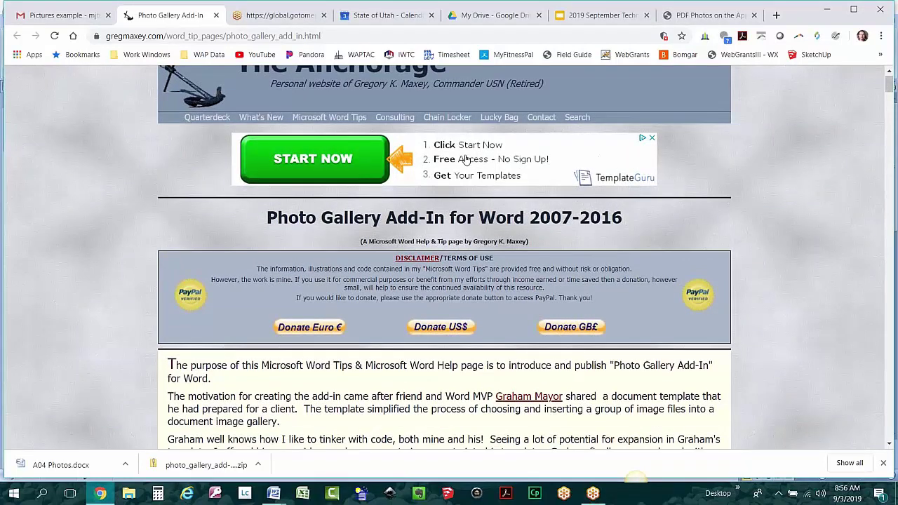
left_click_drag(889, 84, 888, 423)
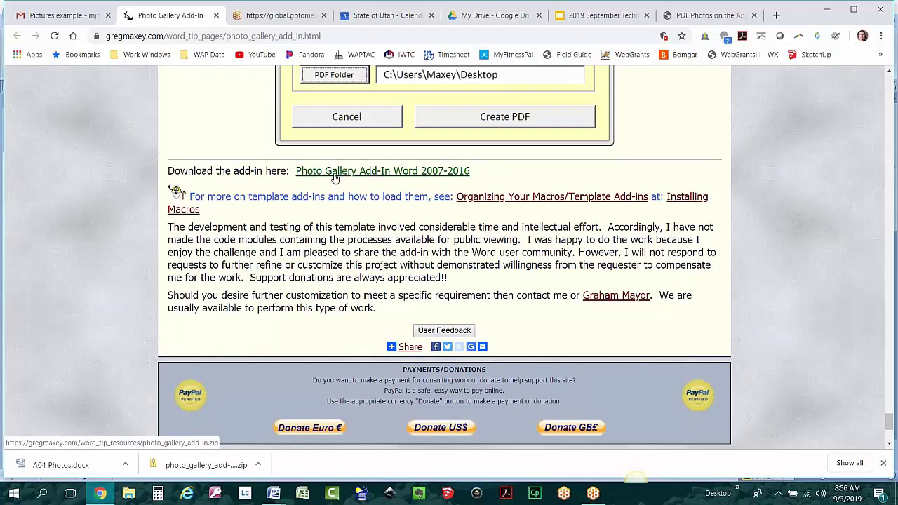
right_click(219, 468)
left_click(242, 437)
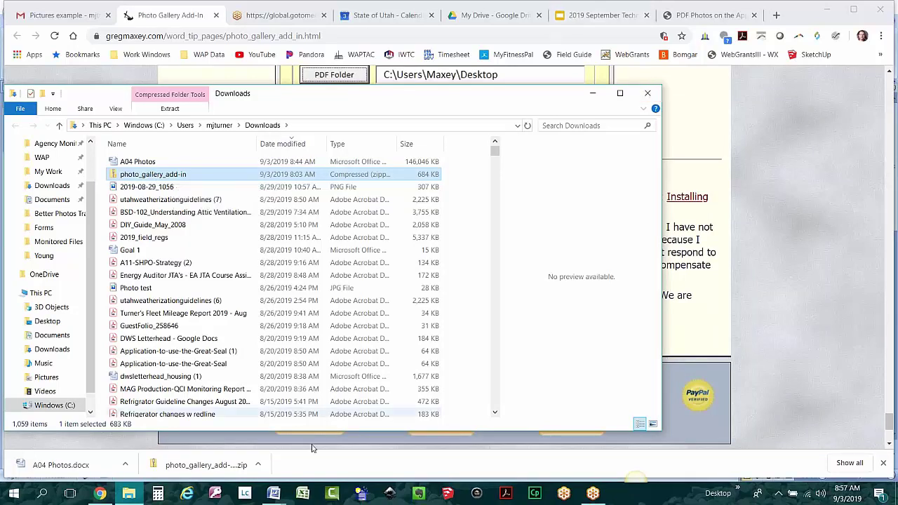
- Switch to the A04 Audit Photos document in Word and set the Stage field to State QCI
left_click(268, 493)
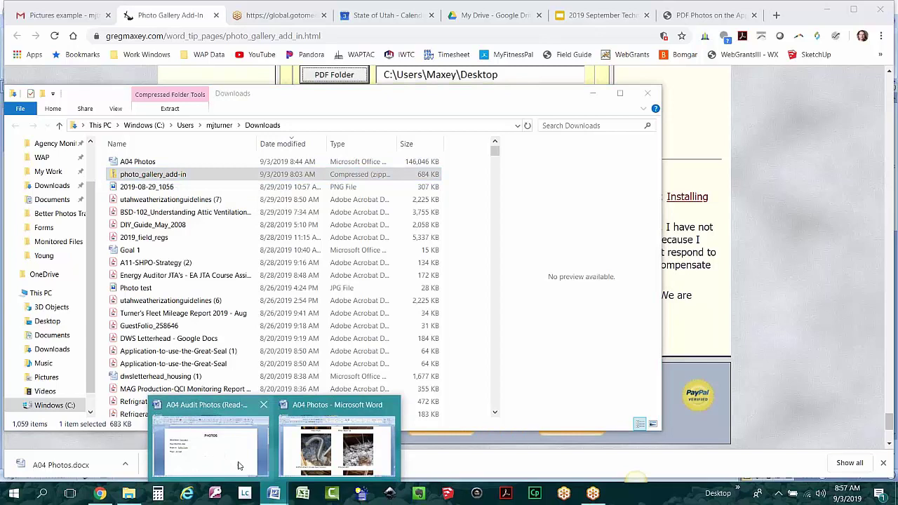
left_click(234, 451)
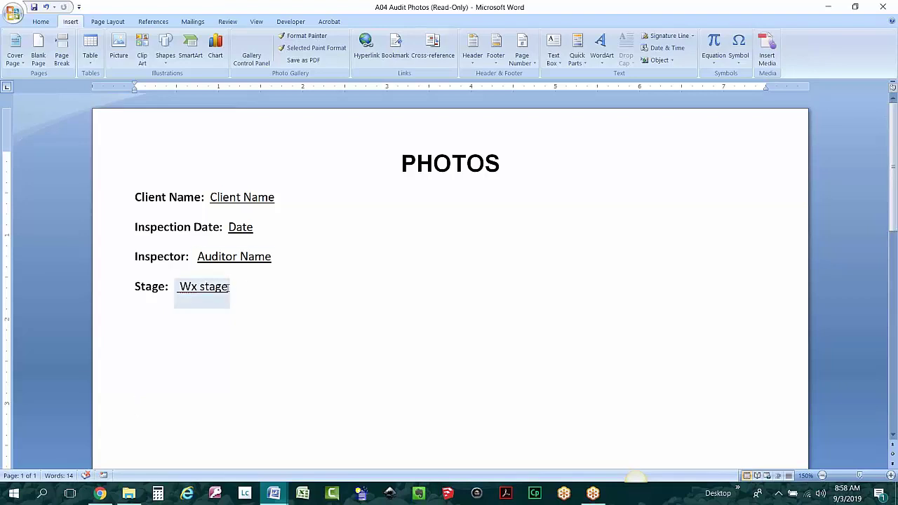
left_click(211, 288)
left_click(178, 287)
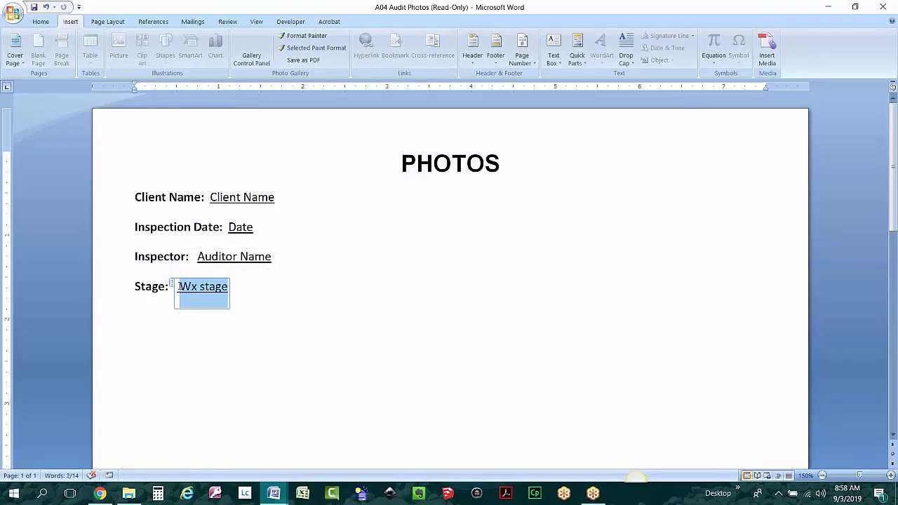
type("State ")
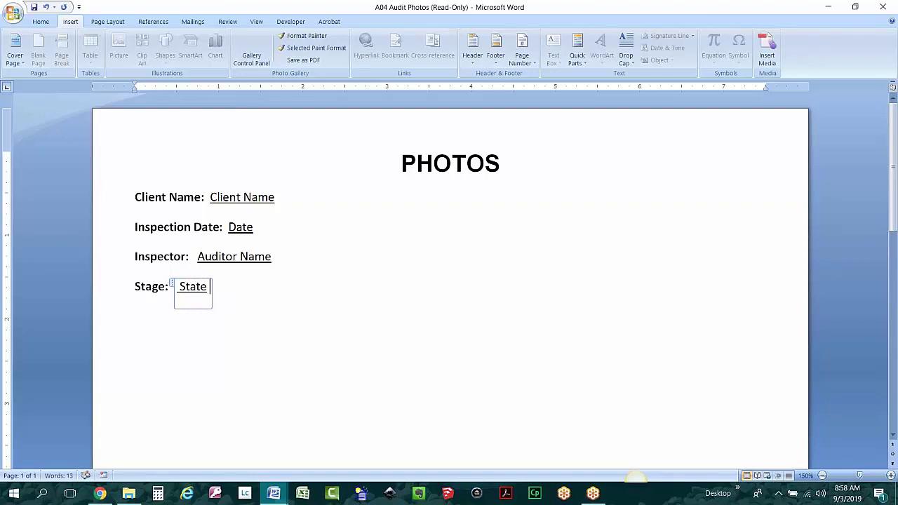
type("QCI")
left_click(213, 334)
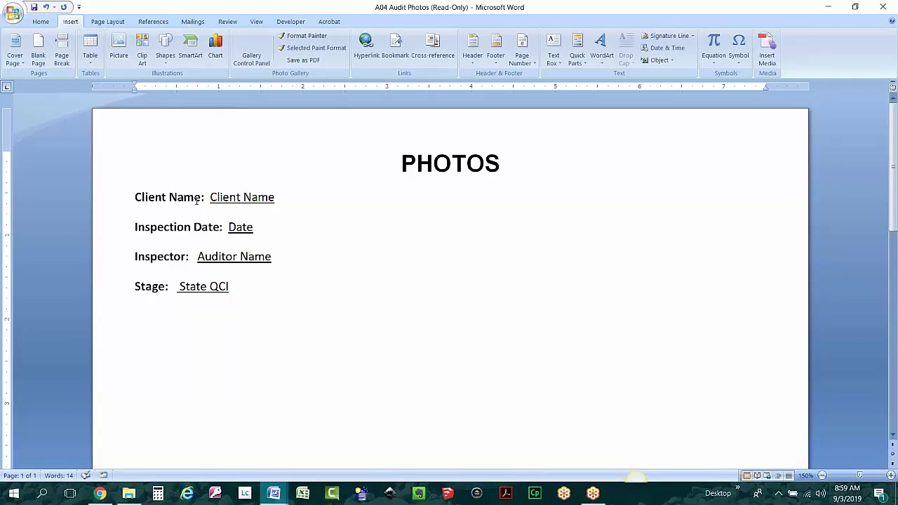
- Open the Photo Gallery control panel and review the border width, file name and separator options in its configuration and formatting settings
left_click(252, 52)
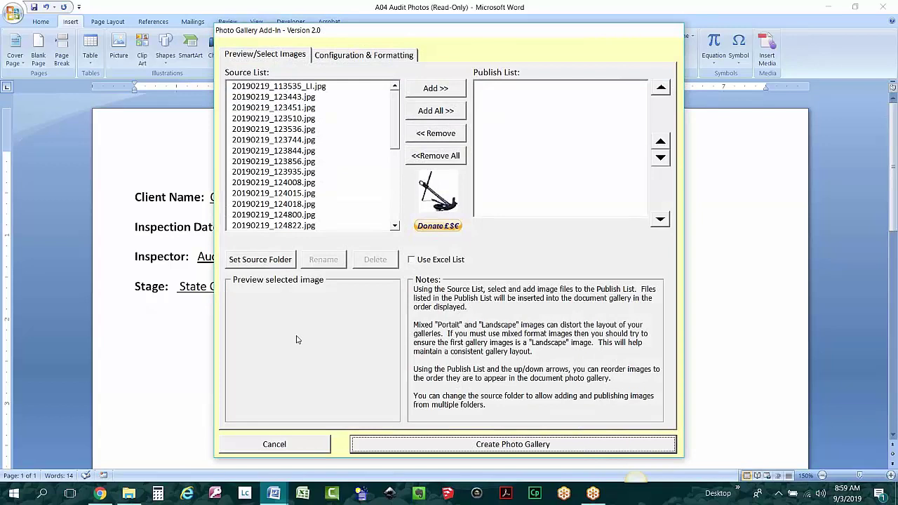
left_click(370, 56)
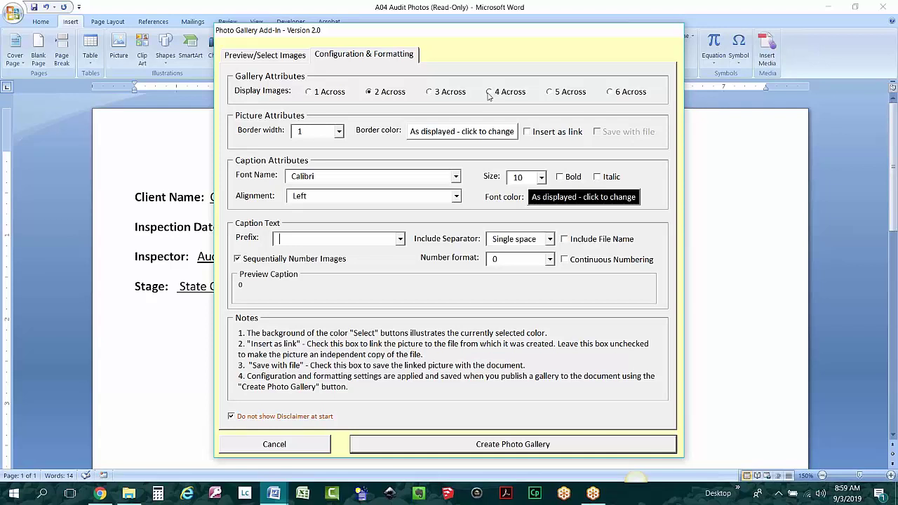
left_click(339, 132)
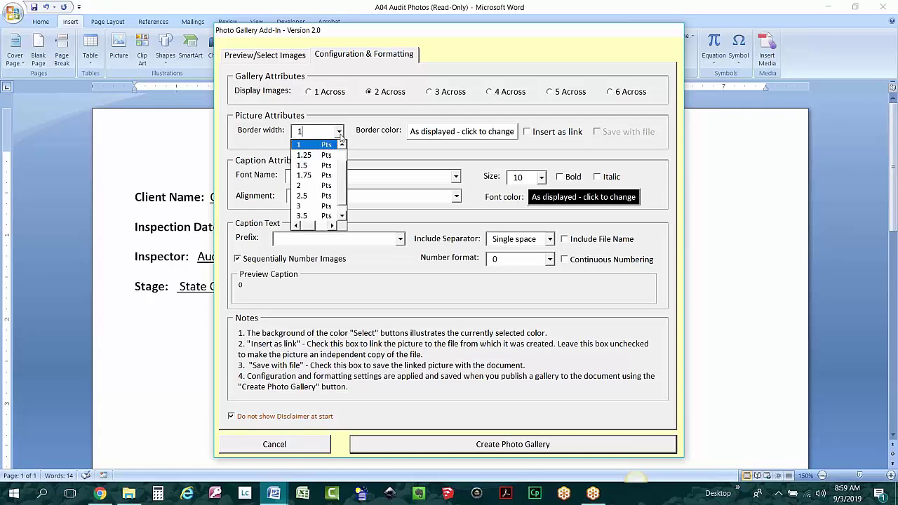
left_click(363, 125)
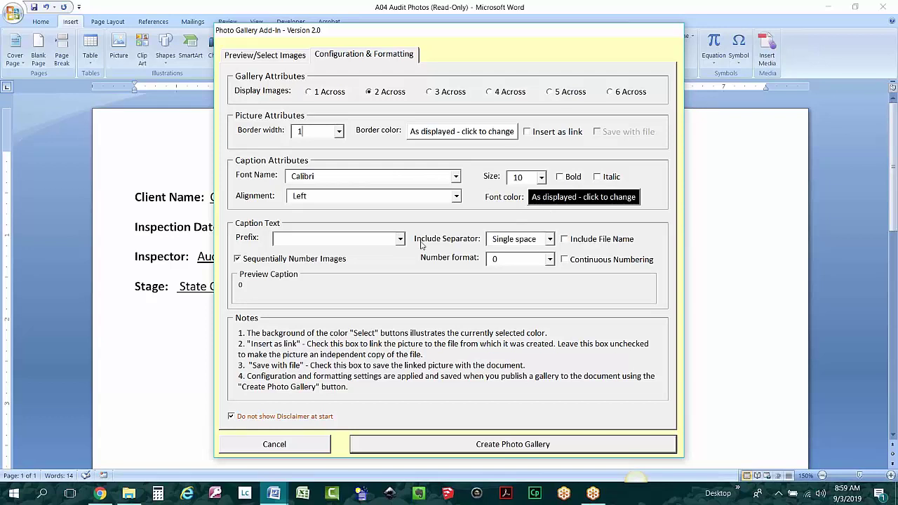
left_click(565, 240)
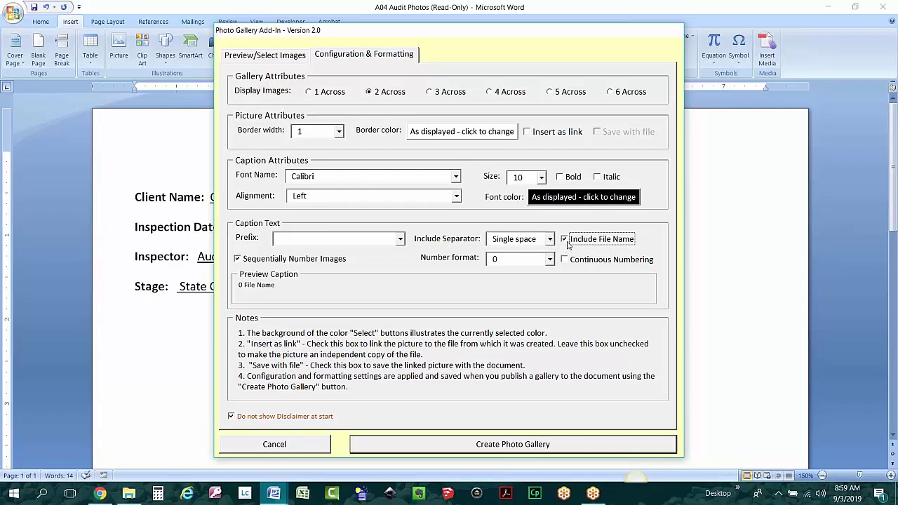
left_click(564, 240)
left_click(551, 239)
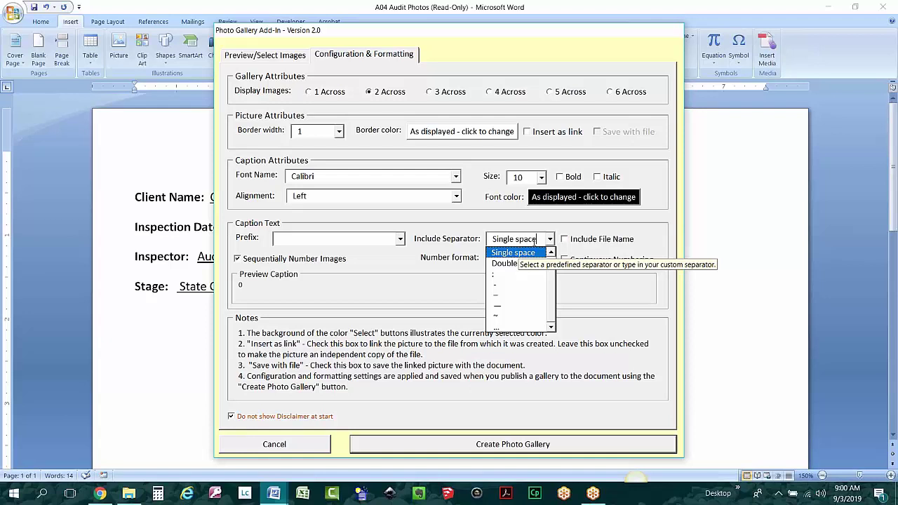
left_click(394, 284)
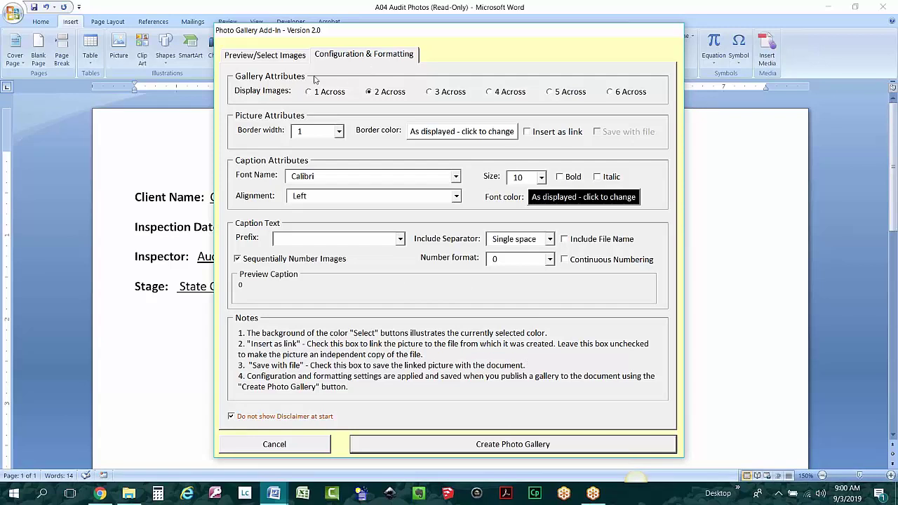
- Set the gallery's image source folder to Example Client Photos, inside Documents, Energy Audit, Training, Better Photos Training
left_click(280, 56)
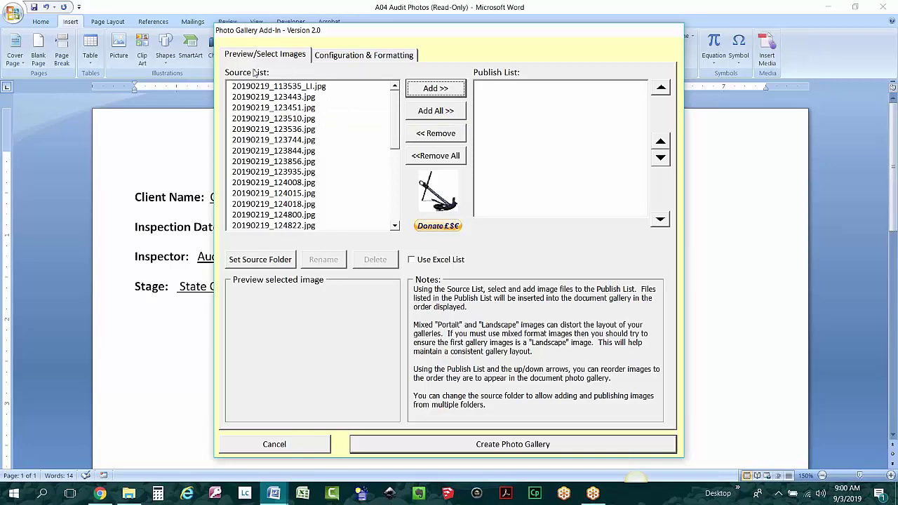
left_click(256, 260)
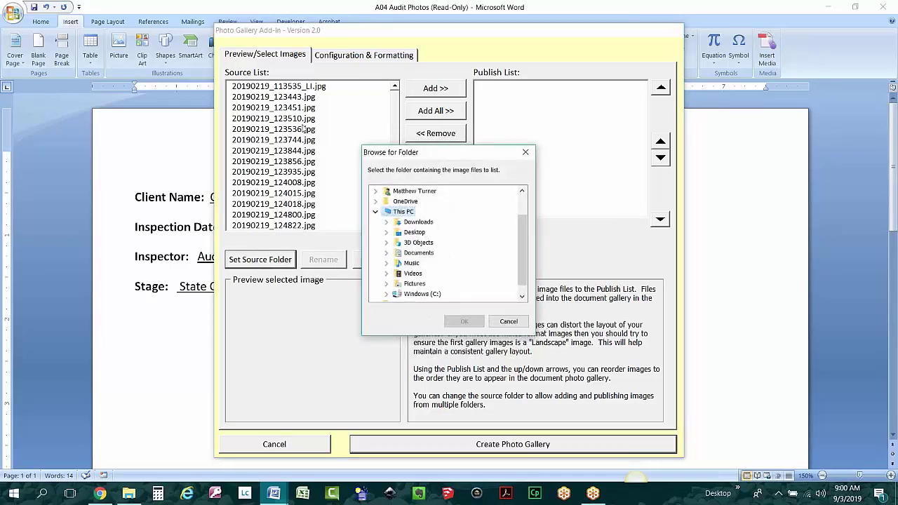
left_click(387, 253)
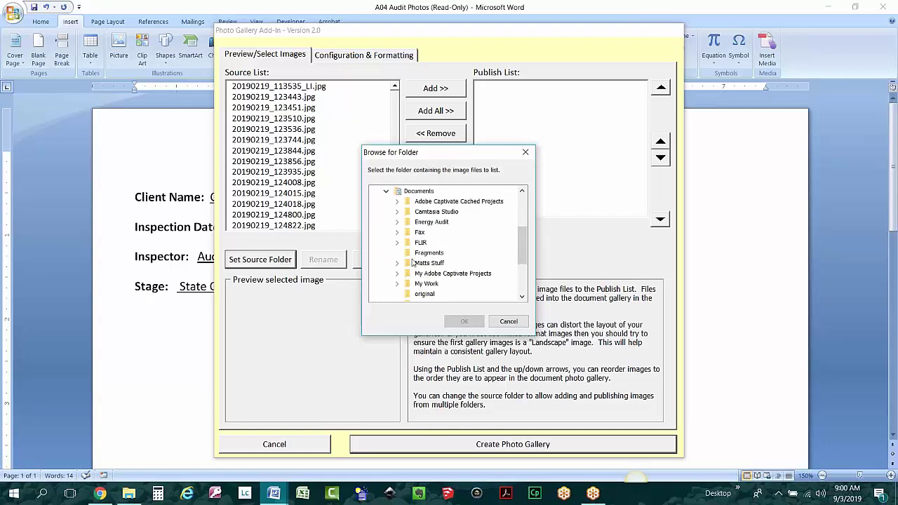
left_click(397, 222)
scroll(417, 239, "down", 7)
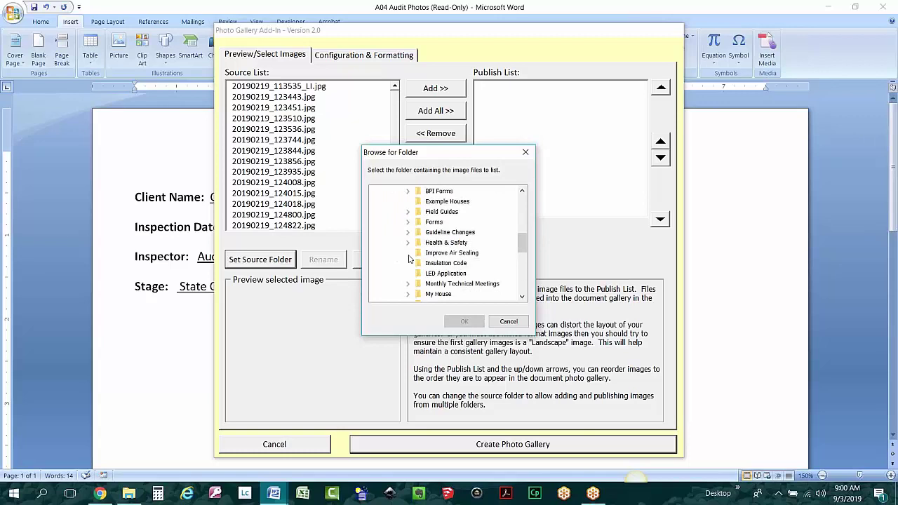
left_click(407, 284)
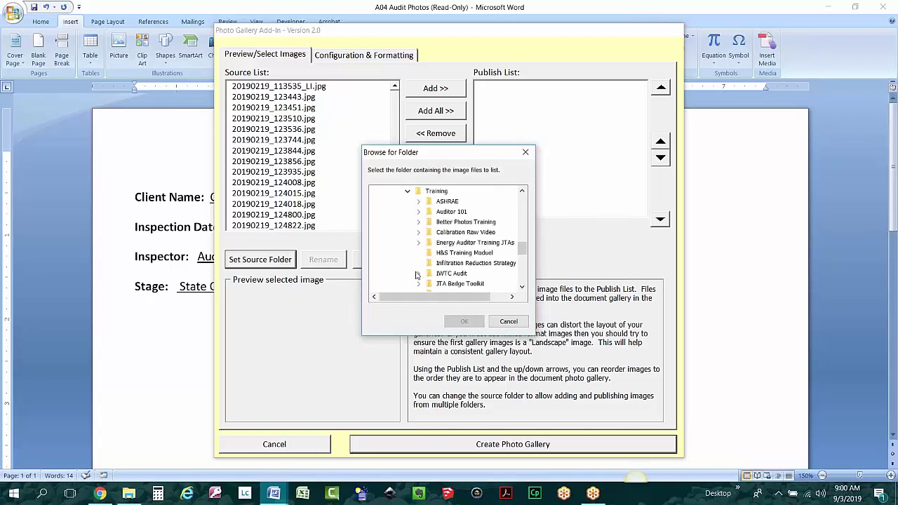
left_click(419, 223)
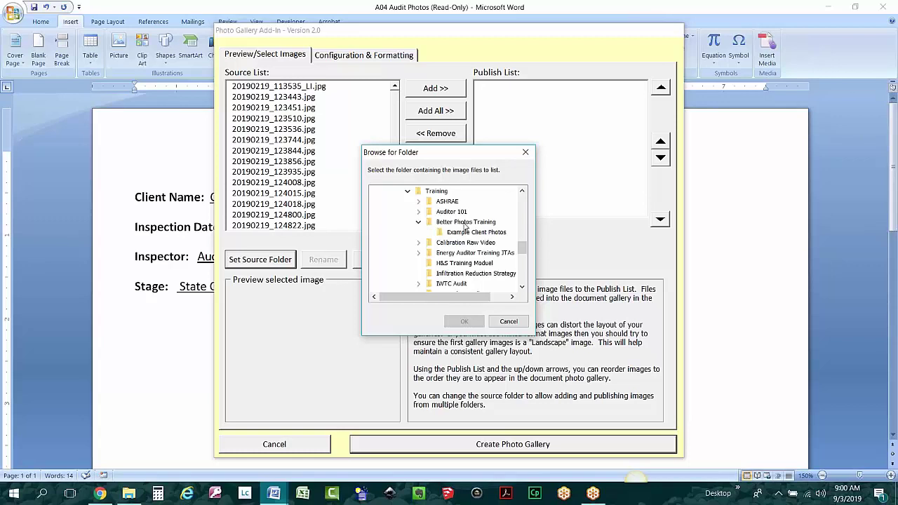
left_click(478, 239)
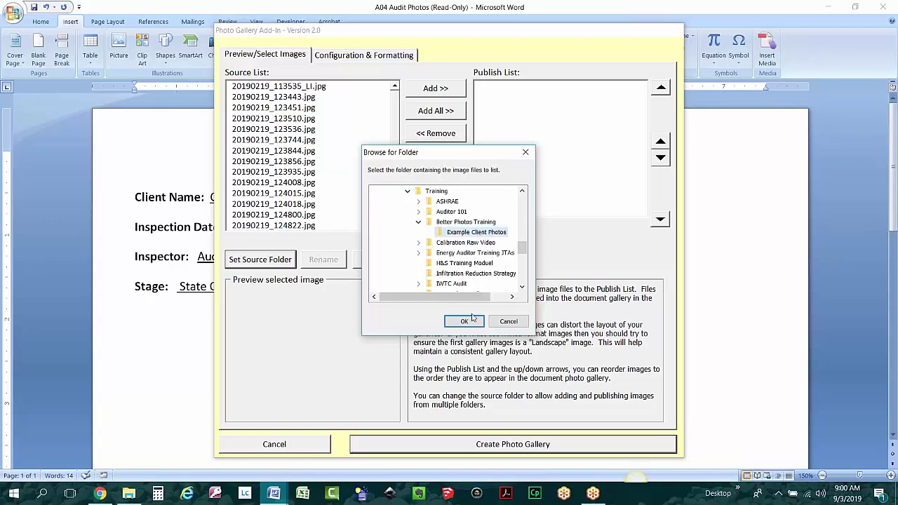
left_click(465, 321)
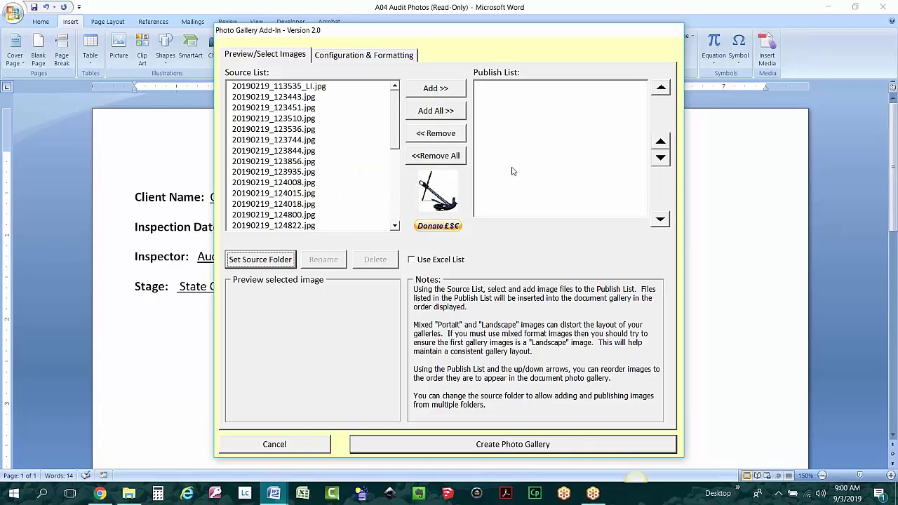
- Preview two of the source images, add all images to the publish list and create the photo gallery in the document
left_click(286, 109)
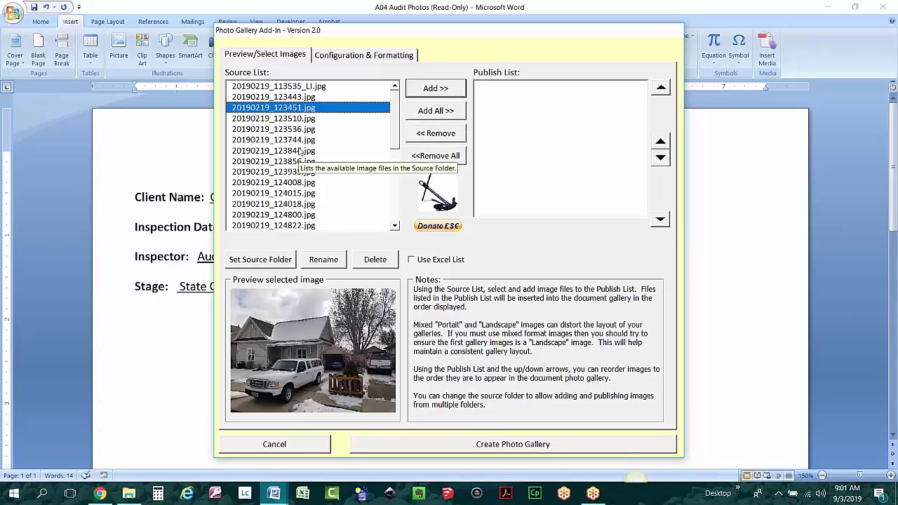
left_click(302, 151)
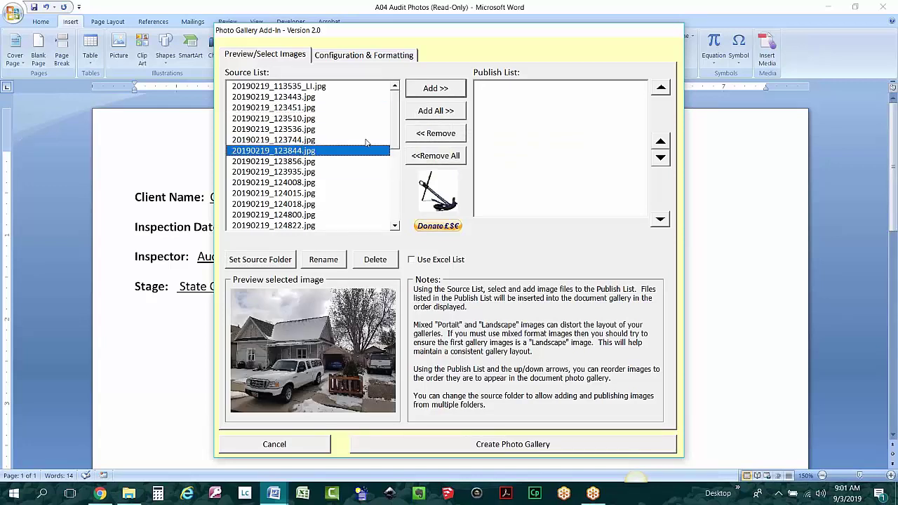
left_click(440, 114)
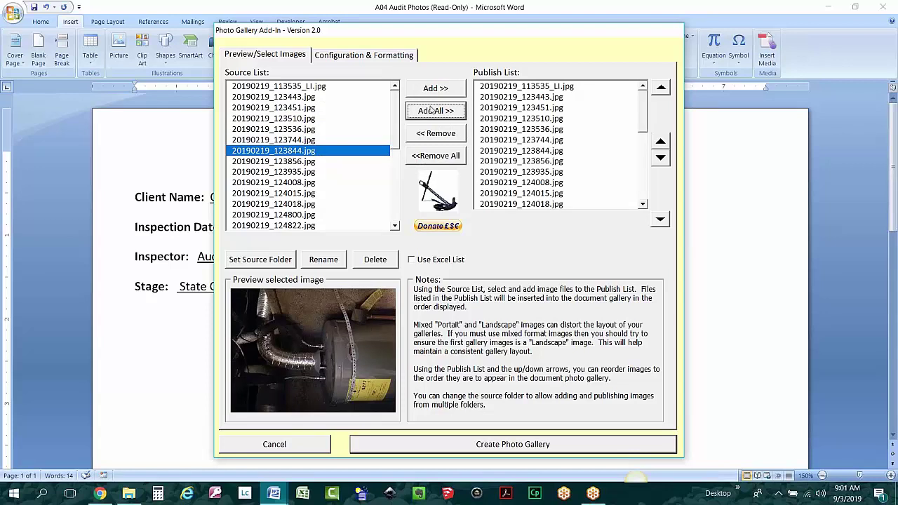
left_click(526, 443)
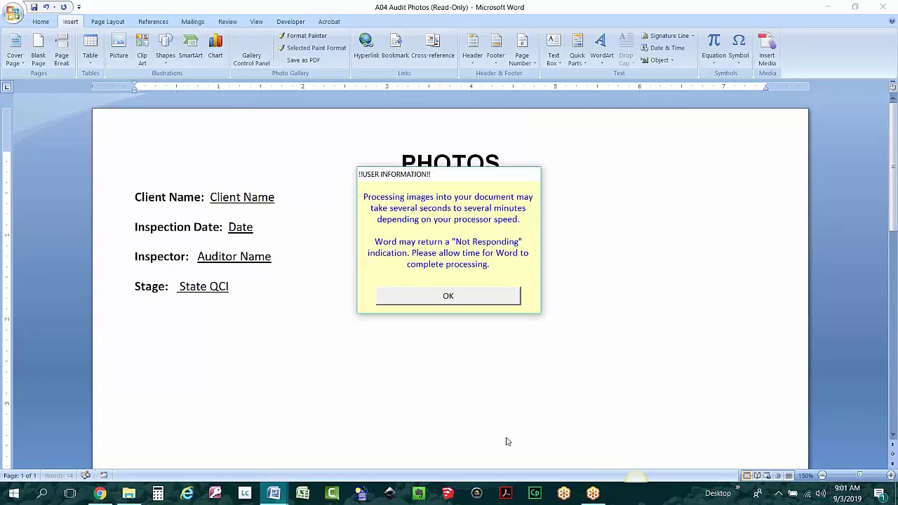
left_click(435, 299)
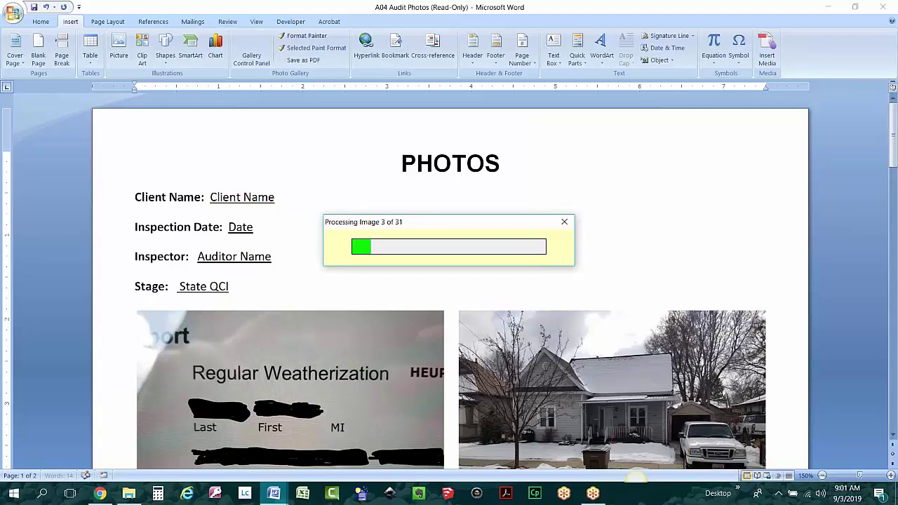
scroll(428, 309, "down", 2)
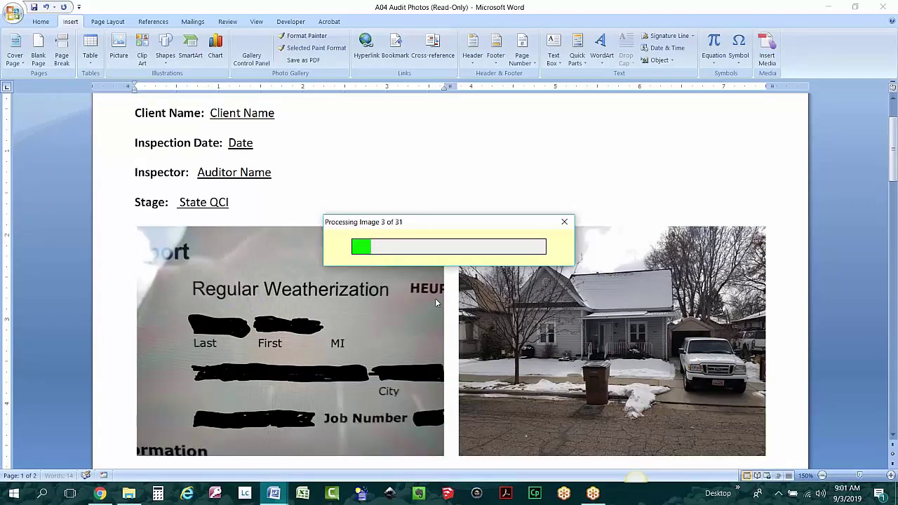
scroll(435, 298, "down", 2)
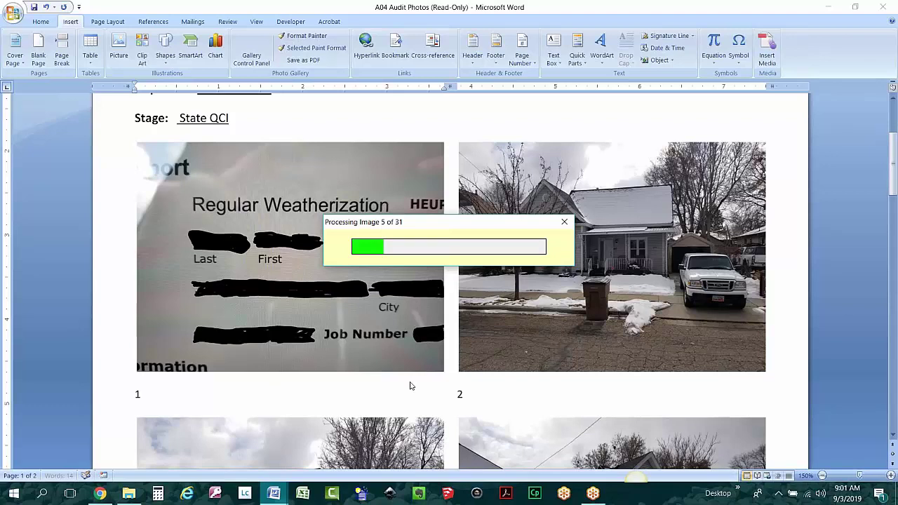
scroll(474, 390, "down", 1)
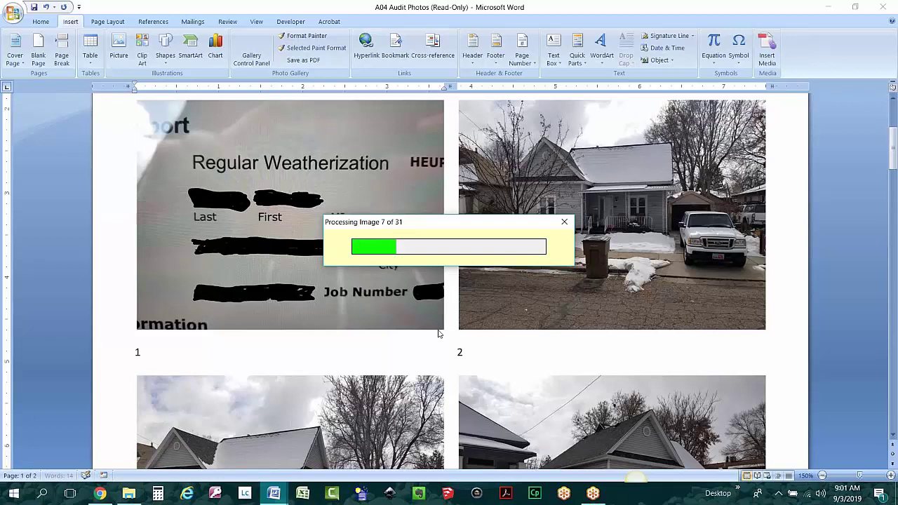
scroll(436, 333, "down", 3)
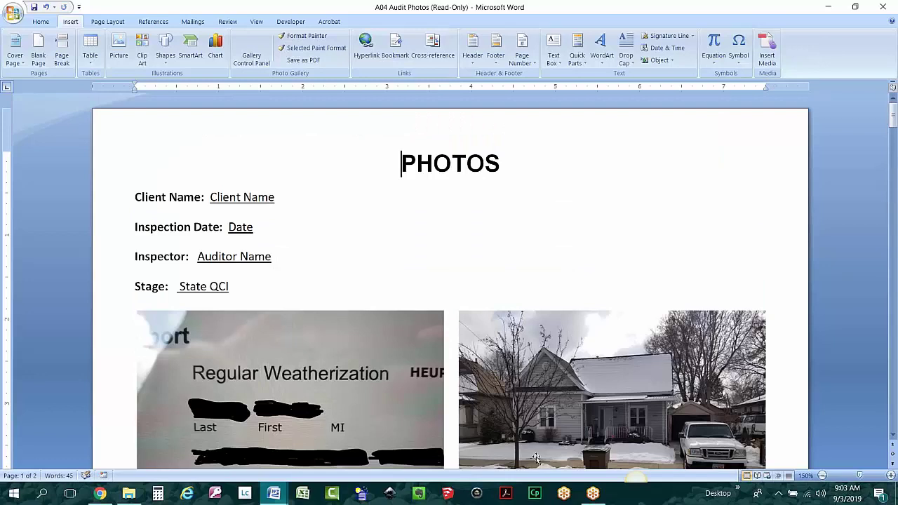
- Caption photo 1, the Regular Weatherization form, as "ClientName" after its number
scroll(395, 355, "down", 5)
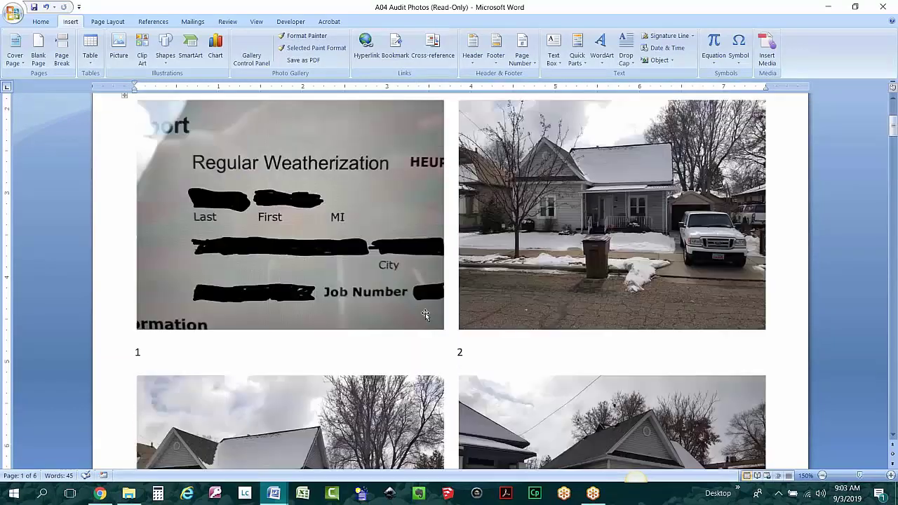
scroll(425, 315, "down", 2)
left_click(181, 269)
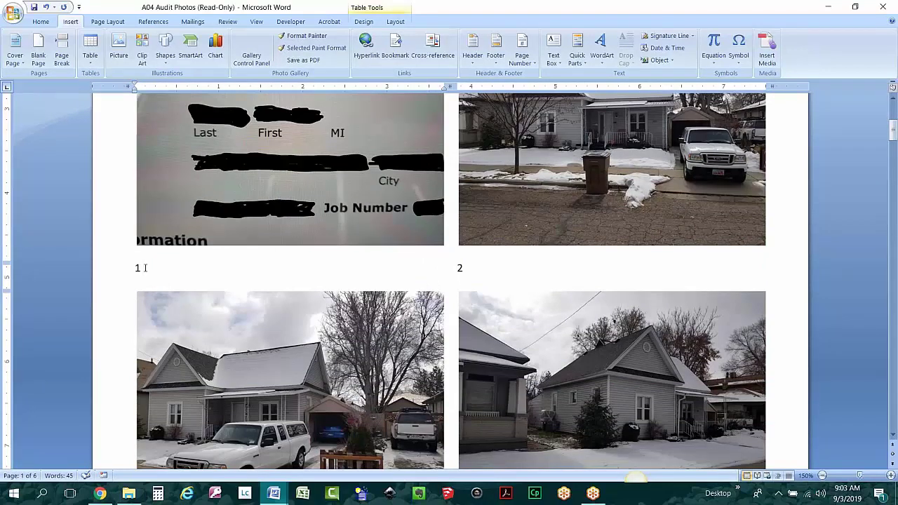
type("ClientName")
- Caption photo 2, the street view of the house, as "Front of house (North)" after its number
scroll(247, 206, "up", 2)
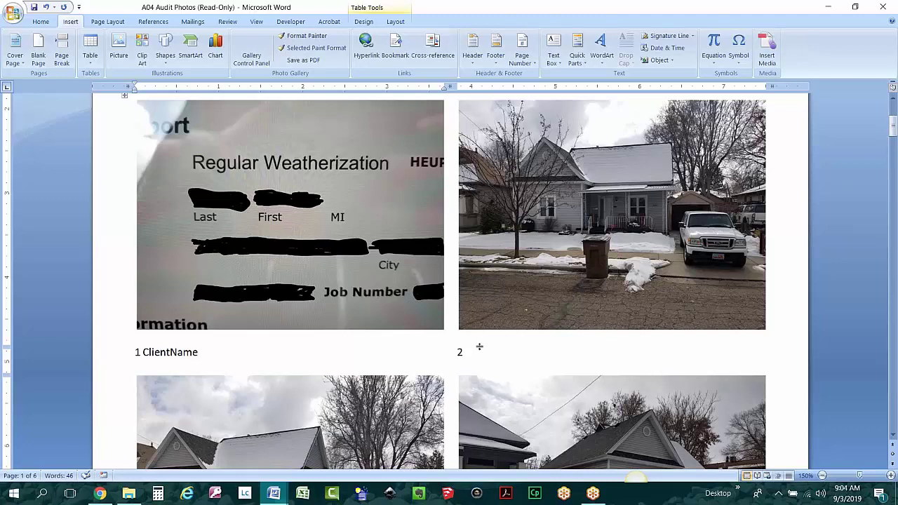
left_click(481, 352)
type("N")
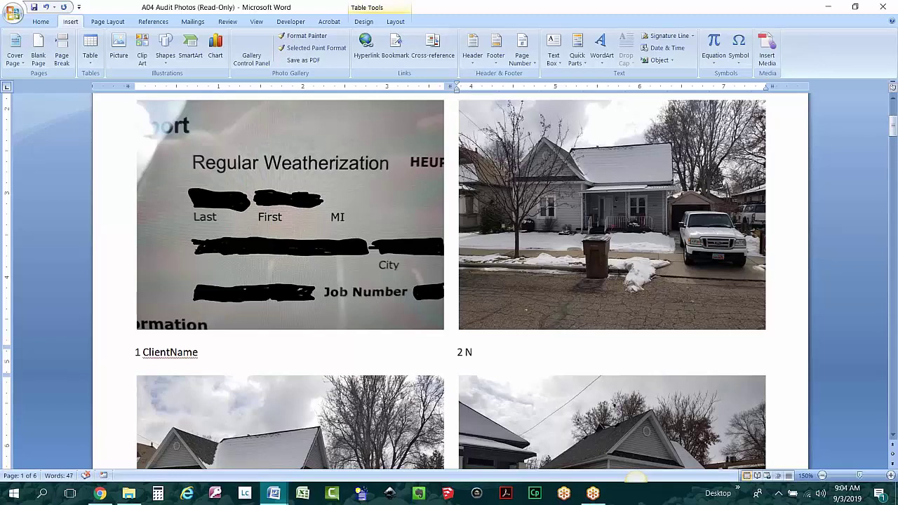
key("BackSpace")
key("BackSpace")
type("Form")
key("BackSpace")
key("BackSpace")
key("BackSpace")
type("ront of h")
type("ouse (No")
type("rthg")
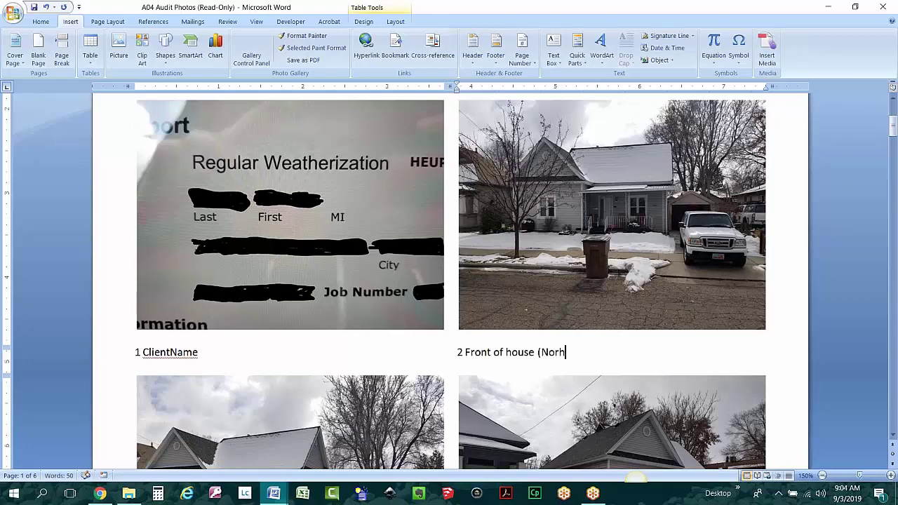
key("BackSpace")
type(")")
- Rotate photo 13, the sideways close-up of the dryer vent, 90 degrees clockwise so it stands upright
scroll(563, 329, "down", 1)
scroll(563, 329, "down", 15)
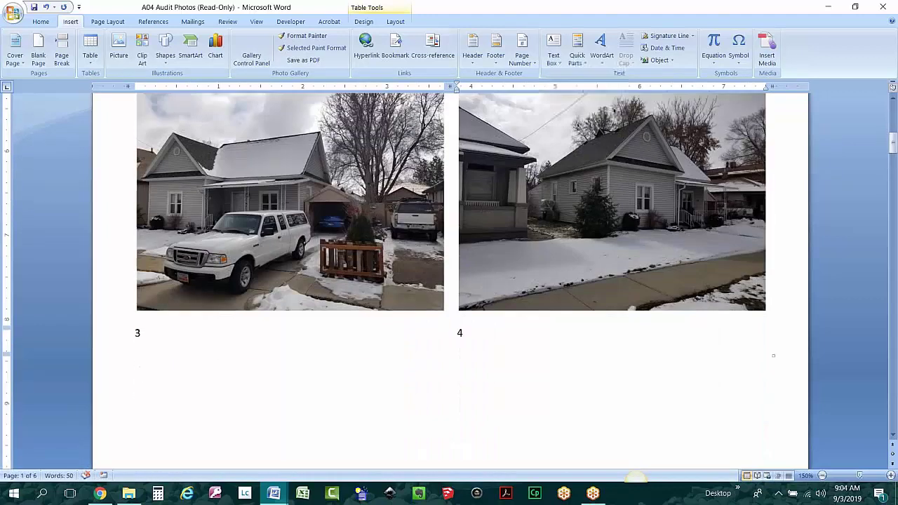
scroll(487, 326, "down", 10)
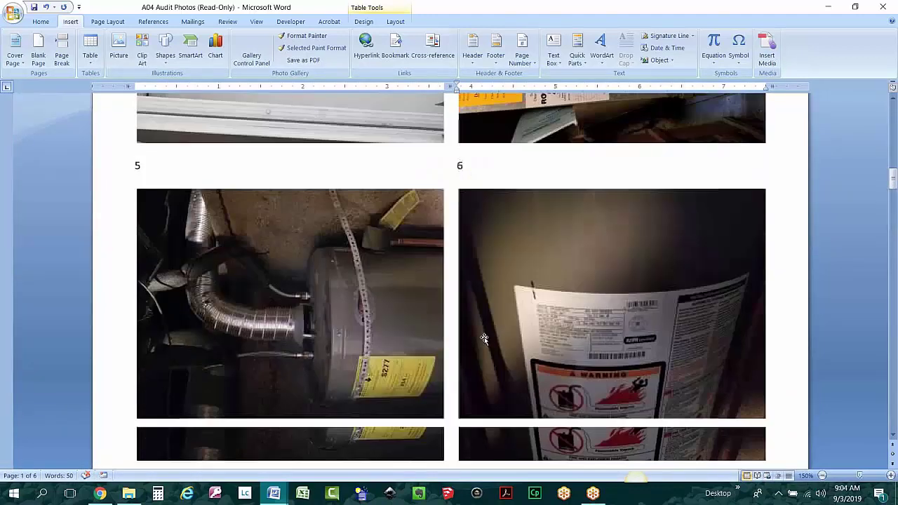
scroll(484, 342, "down", 10)
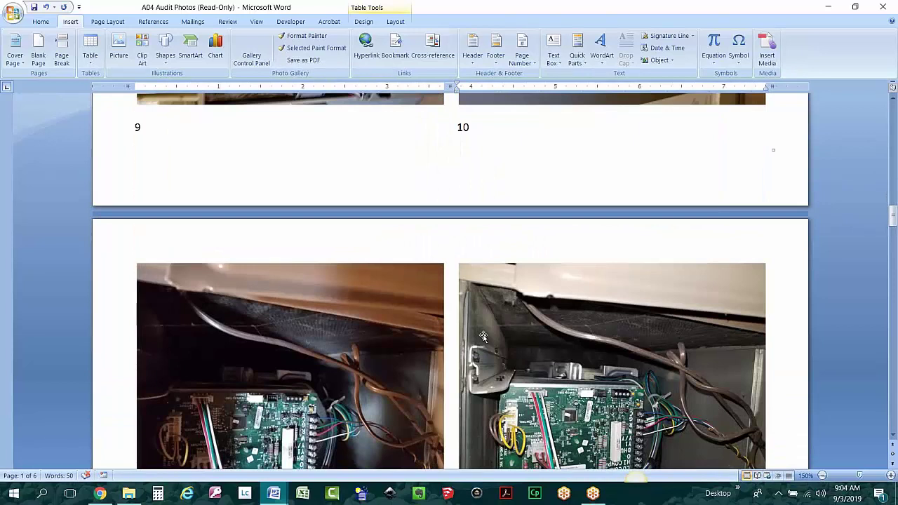
scroll(484, 333, "down", 5)
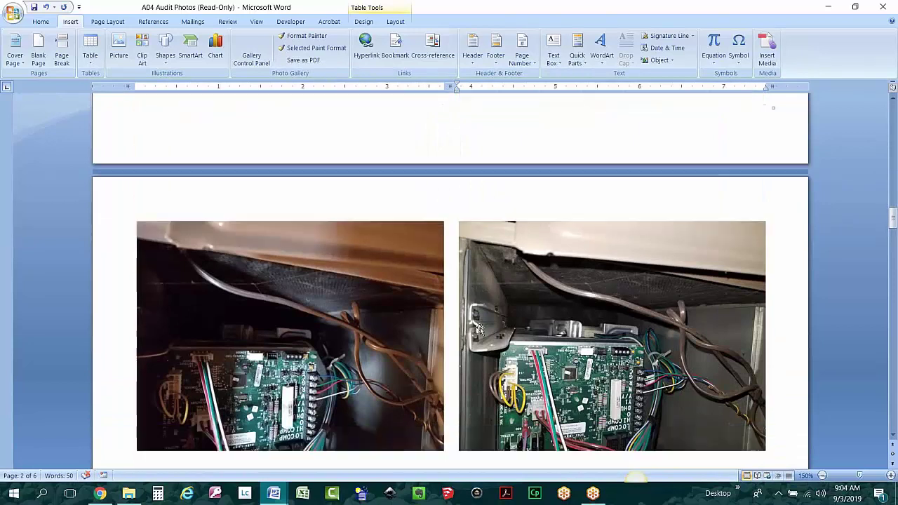
scroll(482, 331, "down", 2)
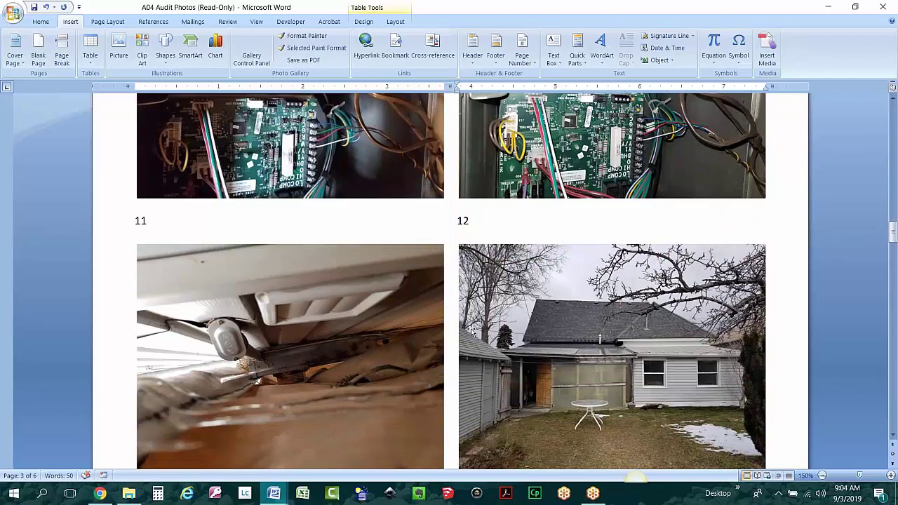
scroll(465, 334, "down", 1)
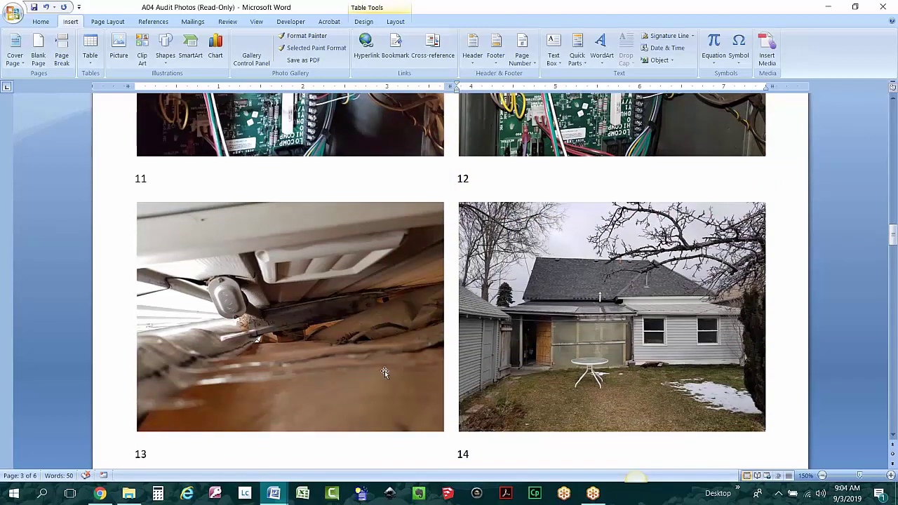
left_click(338, 356)
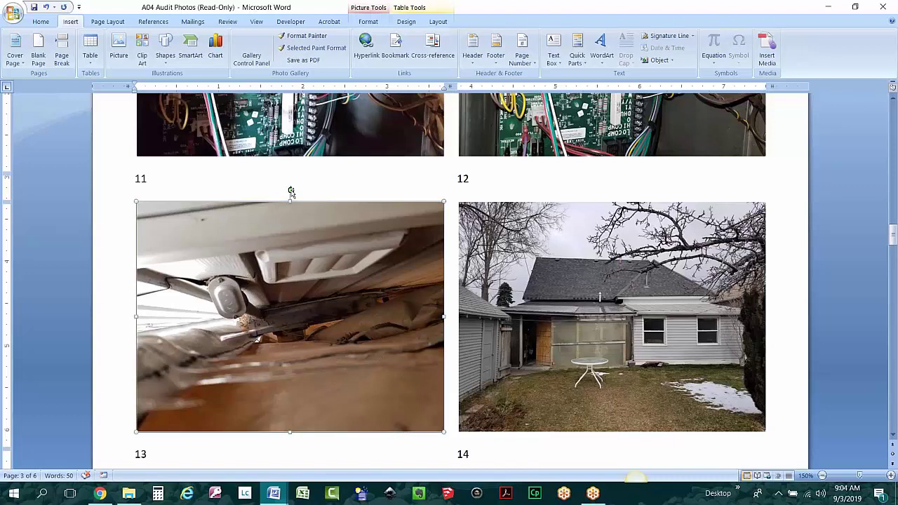
left_click_drag(293, 191, 368, 315)
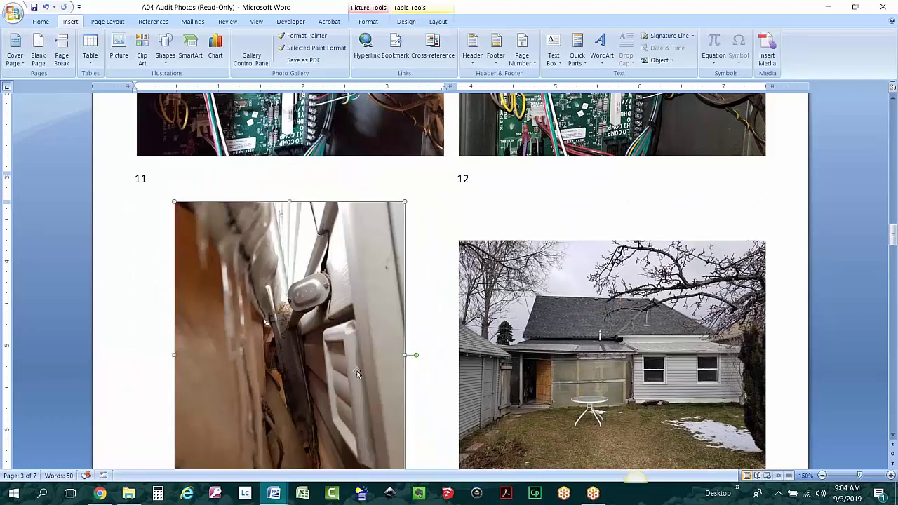
- Caption photo 13 as "Carport is too close to the dryer vent" after its number
scroll(375, 353, "down", 3)
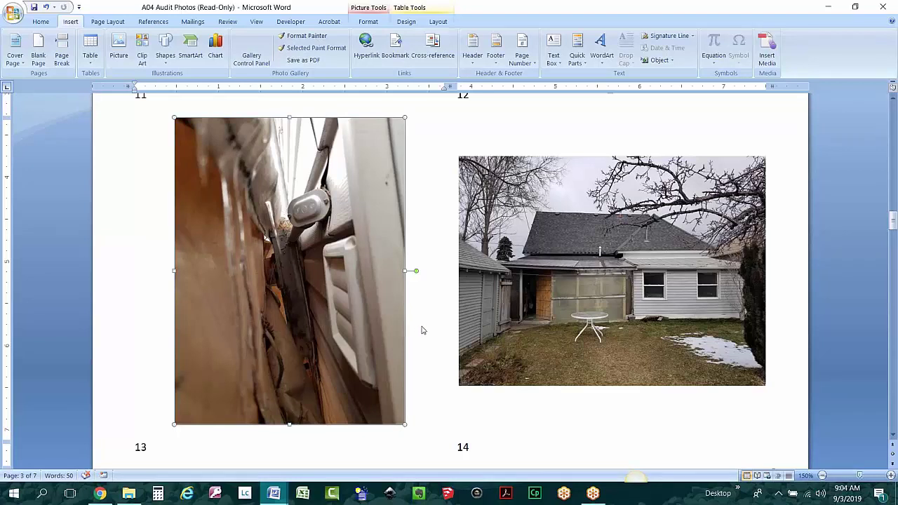
scroll(421, 329, "down", 1)
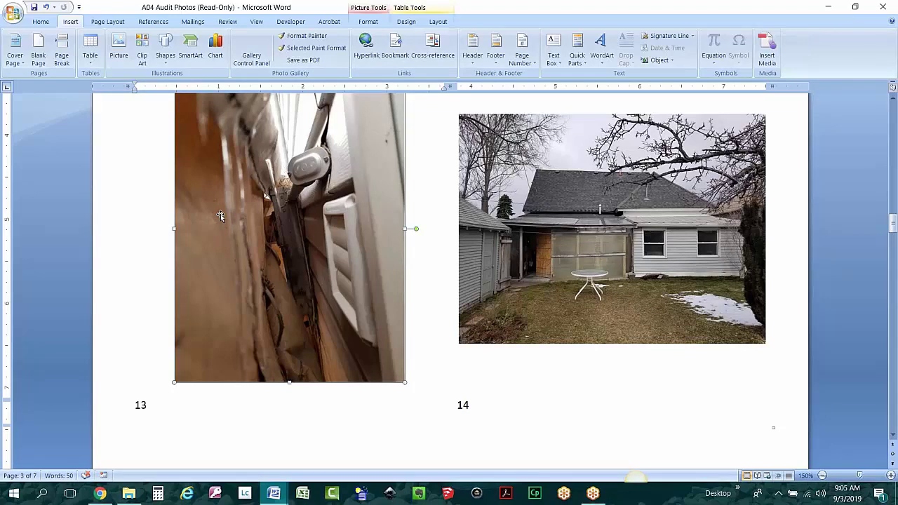
left_click(168, 403)
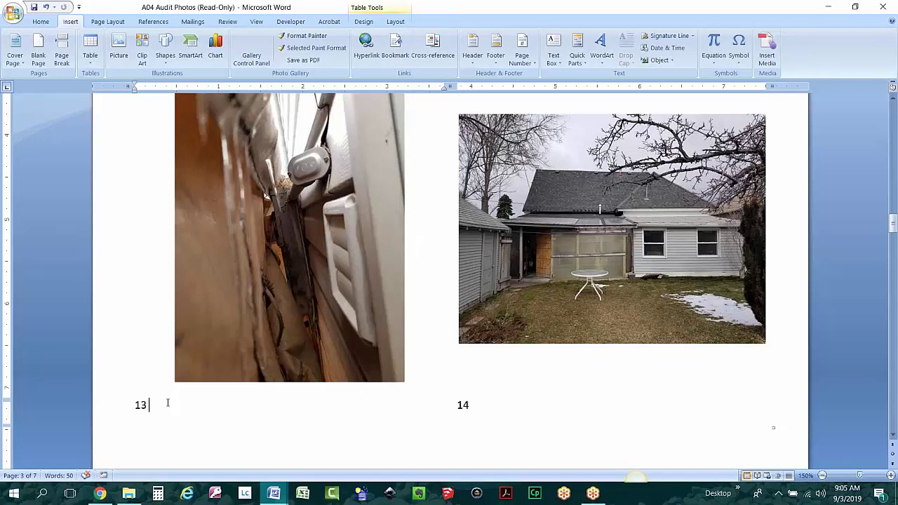
type("Carport is")
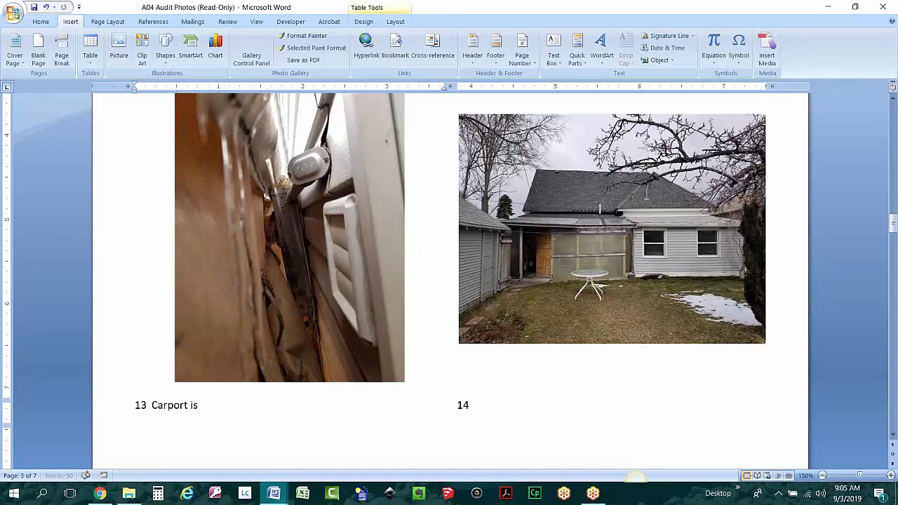
type(" too close to the dryer ")
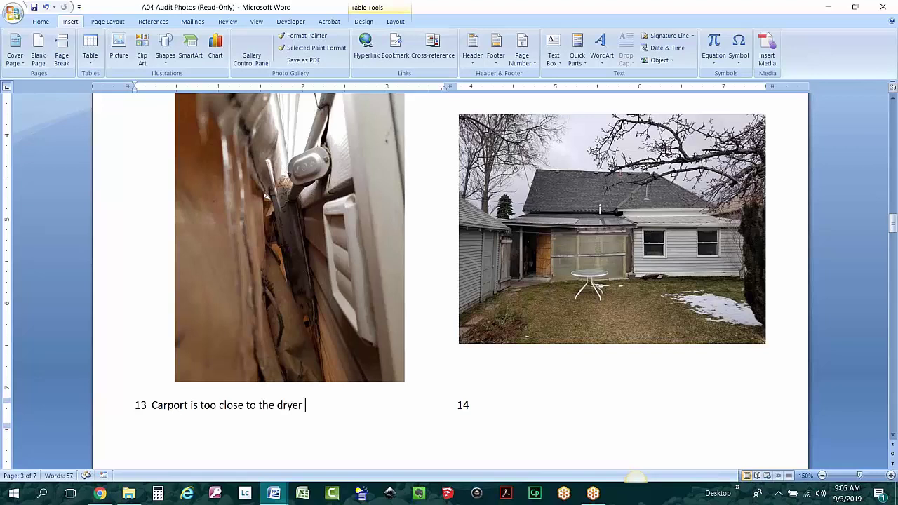
type("vent")
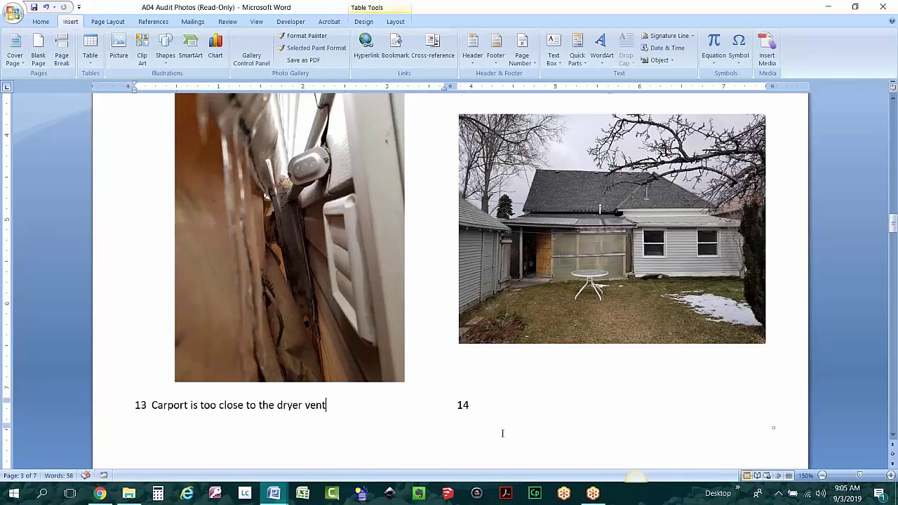